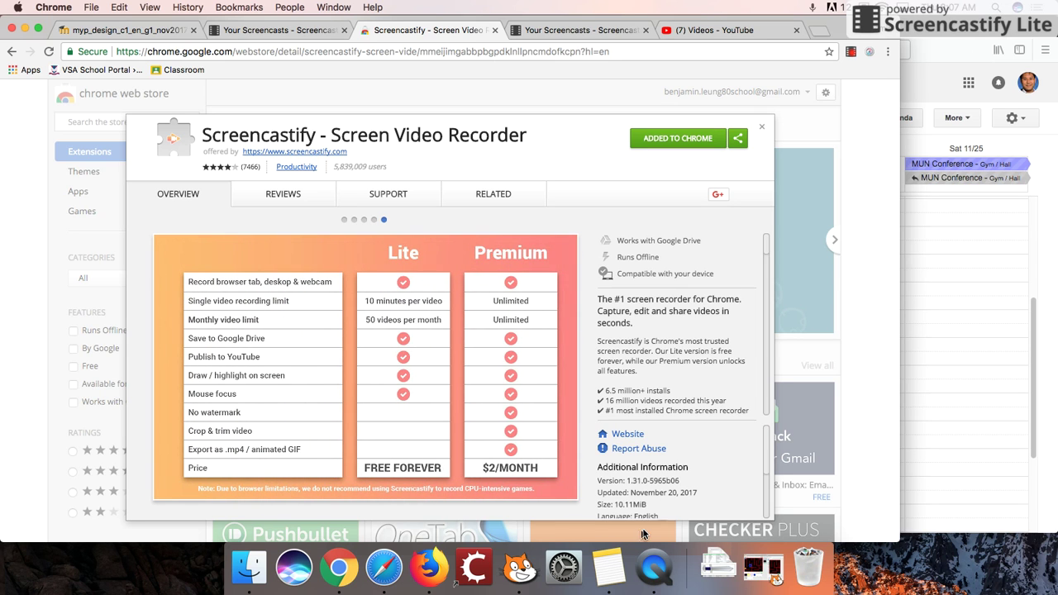
Step: Switch to QuickTime Player and close the Screen Recording window that is already open
{"action": "left_click", "coordinate": [650, 569]}
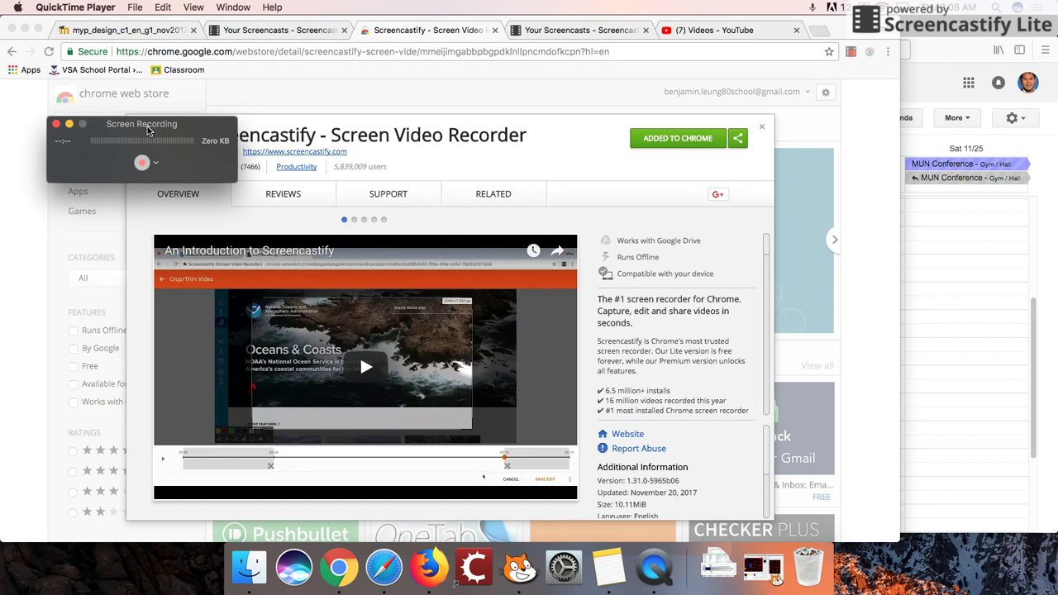
{"action": "left_click_drag", "start_coordinate": [149, 130], "coordinate": [172, 83]}
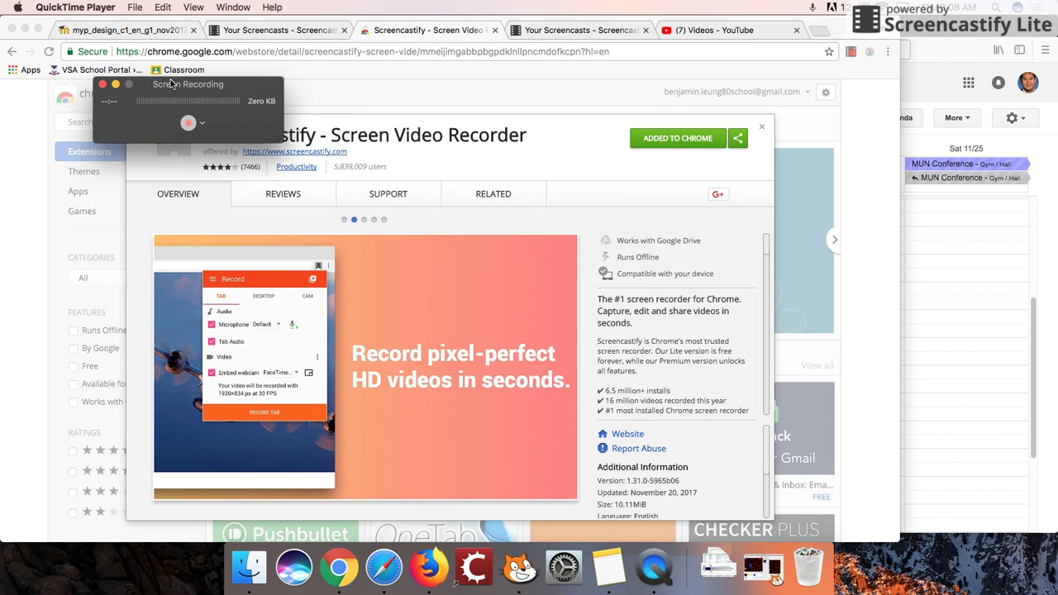
{"action": "left_click", "coordinate": [100, 8]}
{"action": "mouse_move", "coordinate": [135, 7]}
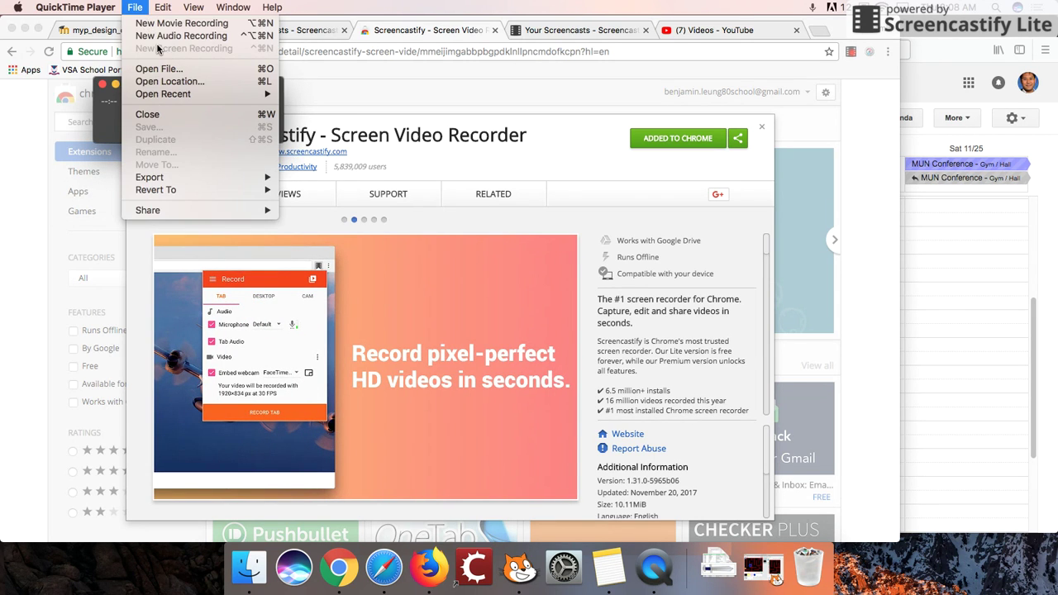
{"action": "left_click", "coordinate": [104, 86]}
{"action": "left_click", "coordinate": [104, 86]}
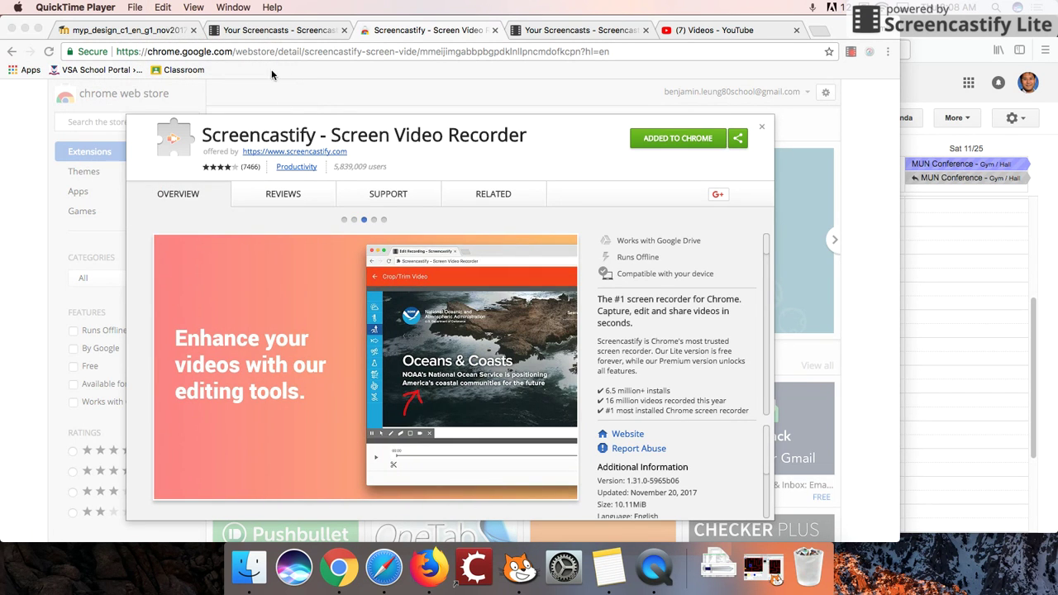
Step: Open a new screen recording and move its control window over the Screencastify page heading
{"action": "left_click", "coordinate": [135, 7]}
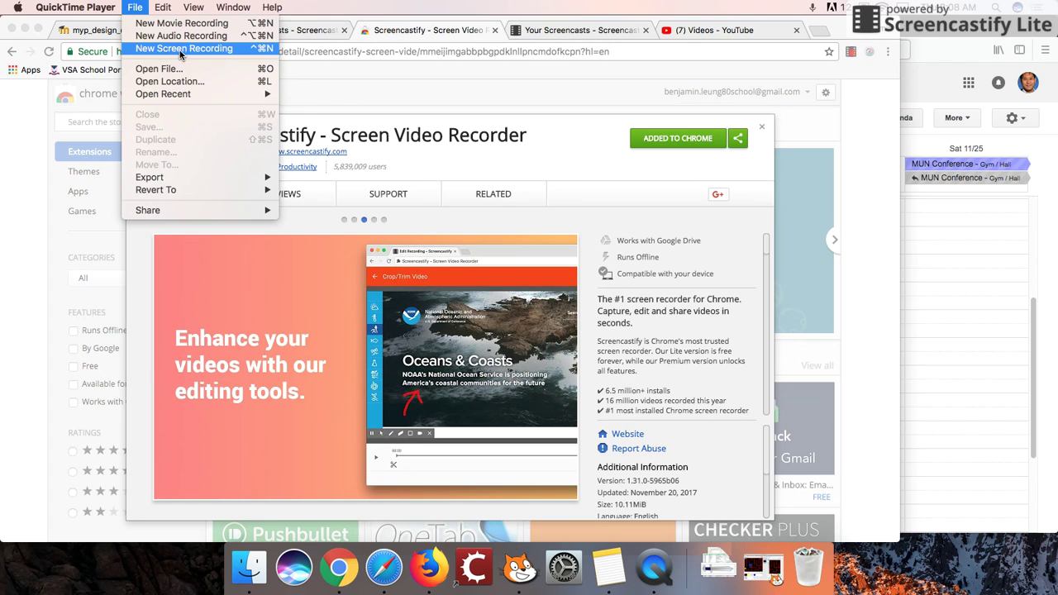
{"action": "left_click", "coordinate": [165, 49]}
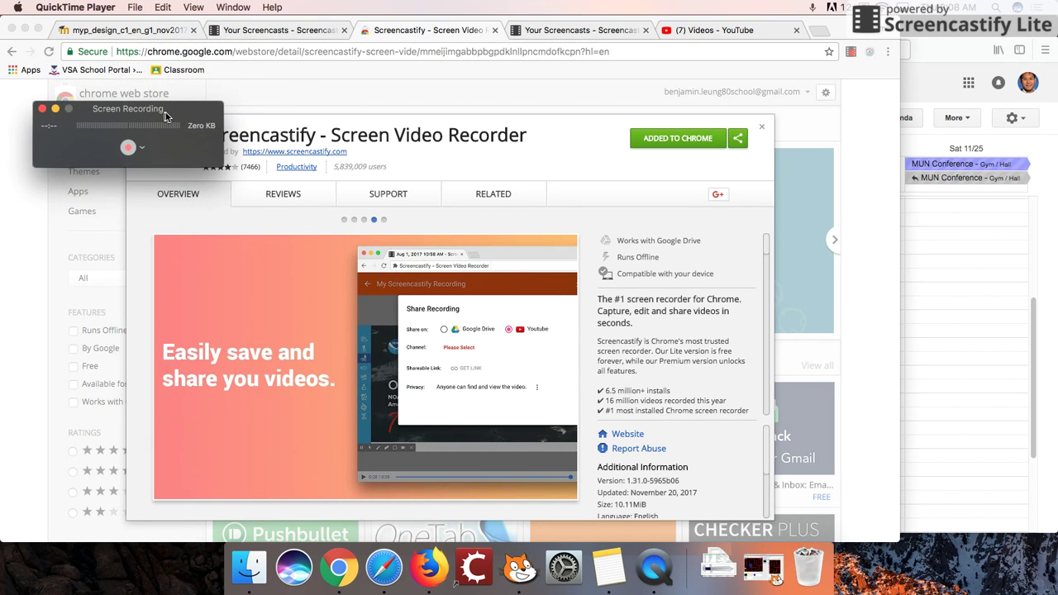
{"action": "left_click_drag", "start_coordinate": [160, 111], "coordinate": [268, 148]}
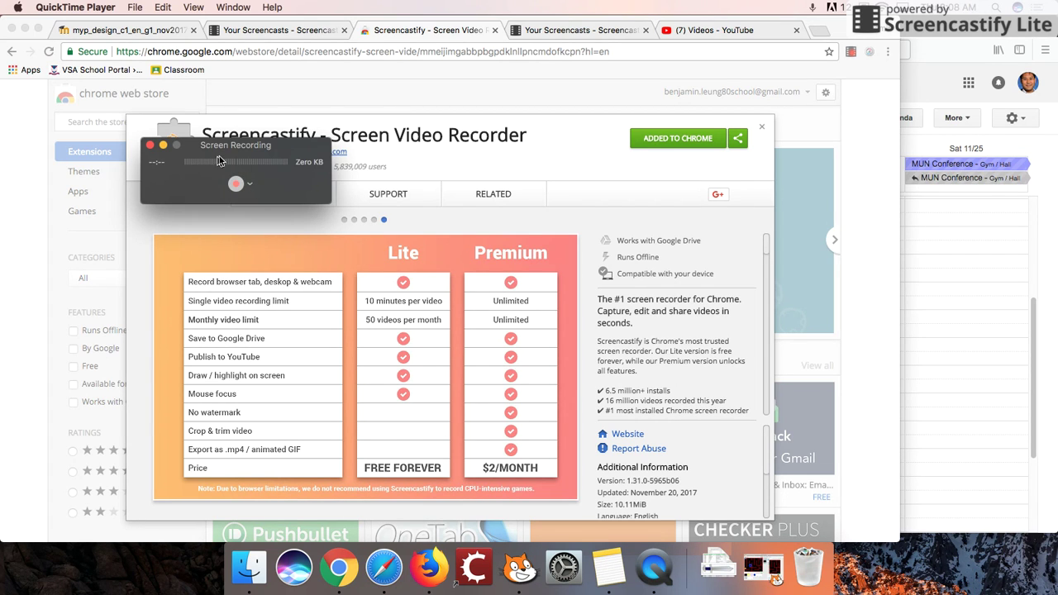
Step: Start recording the screen with the Internal Microphone as audio source and the monitoring volume at minimum
{"action": "left_click", "coordinate": [250, 184]}
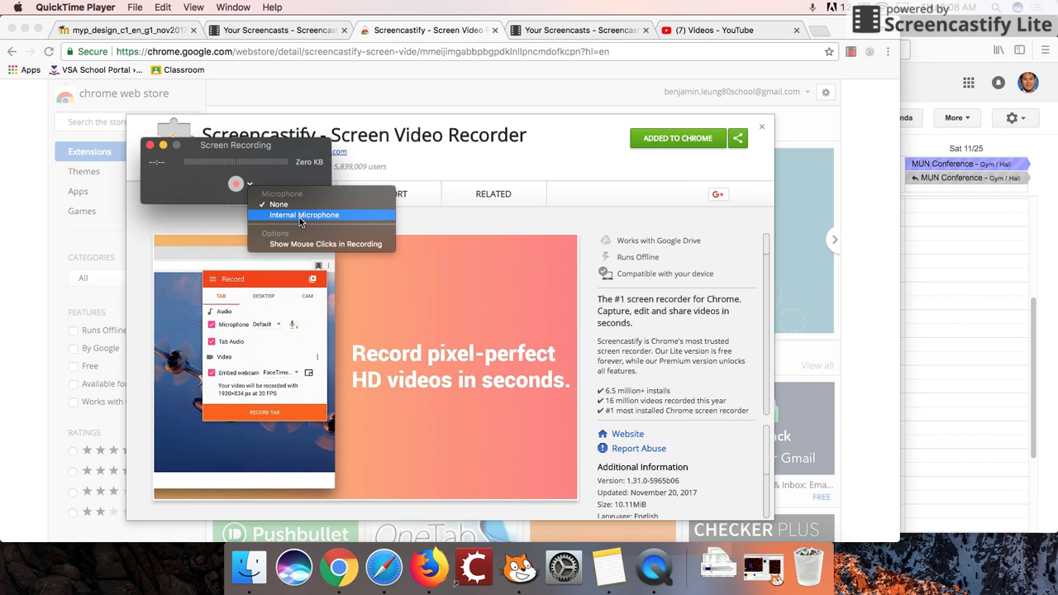
{"action": "left_click", "coordinate": [301, 217]}
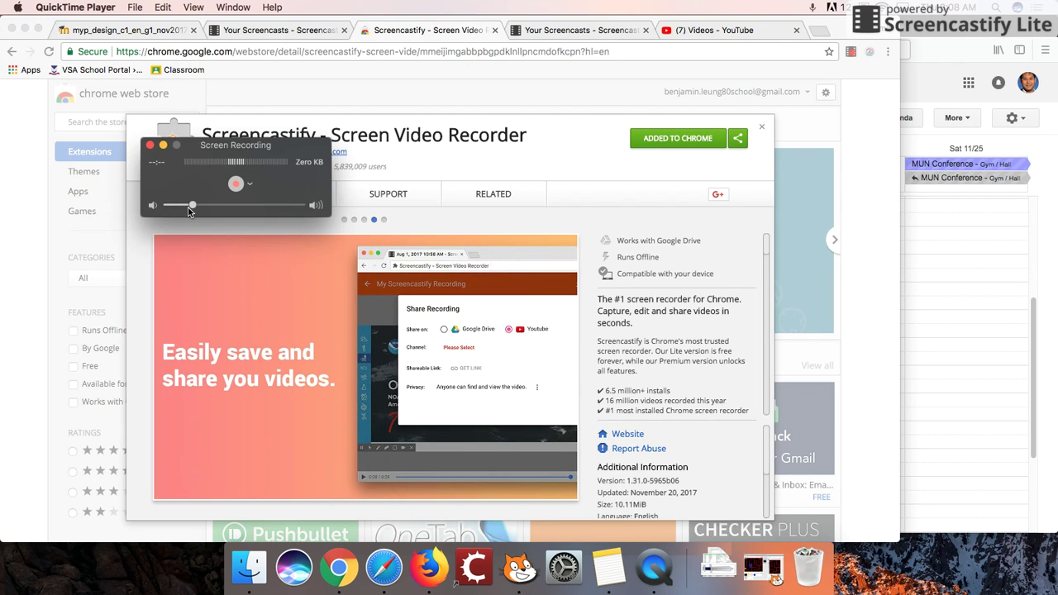
{"action": "left_click_drag", "start_coordinate": [187, 207], "coordinate": [166, 206]}
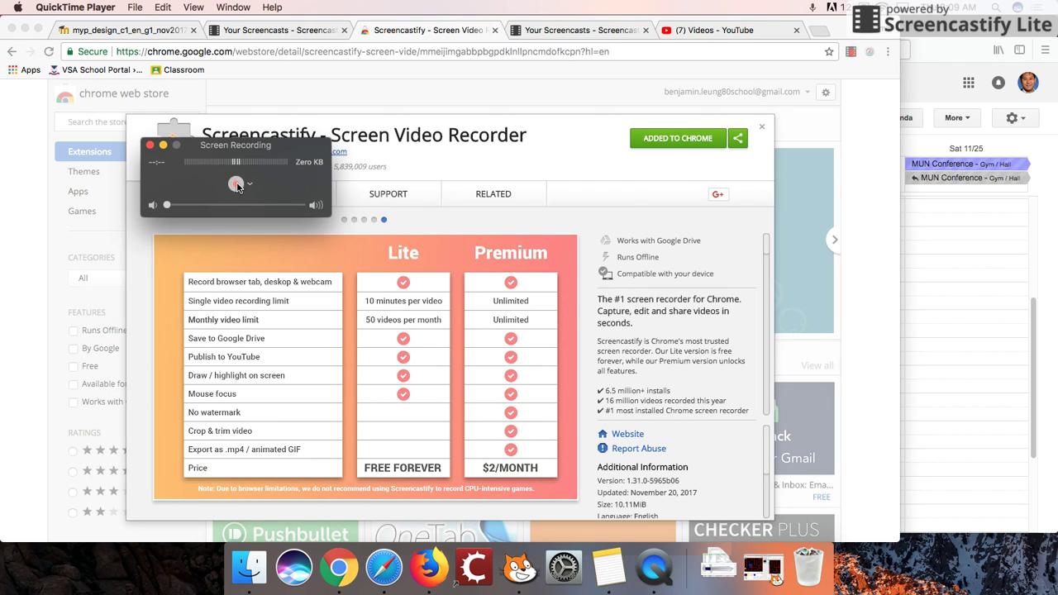
{"action": "left_click", "coordinate": [236, 183]}
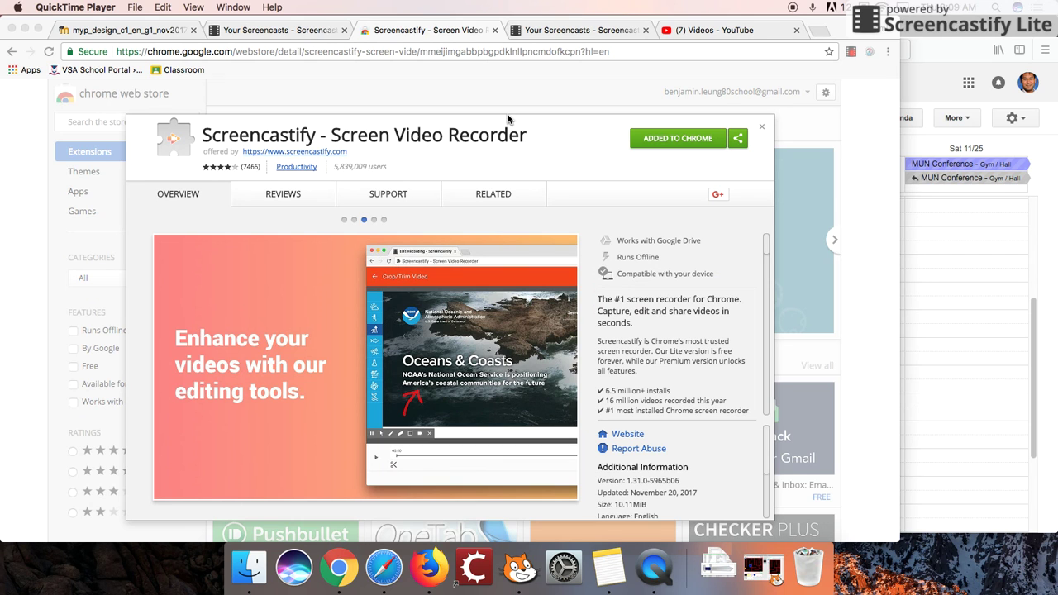
Step: Switch to Firefox and show the beginning of the "NEW Y7 CT Criterion D - Evaluation" document
{"action": "left_click", "coordinate": [429, 567]}
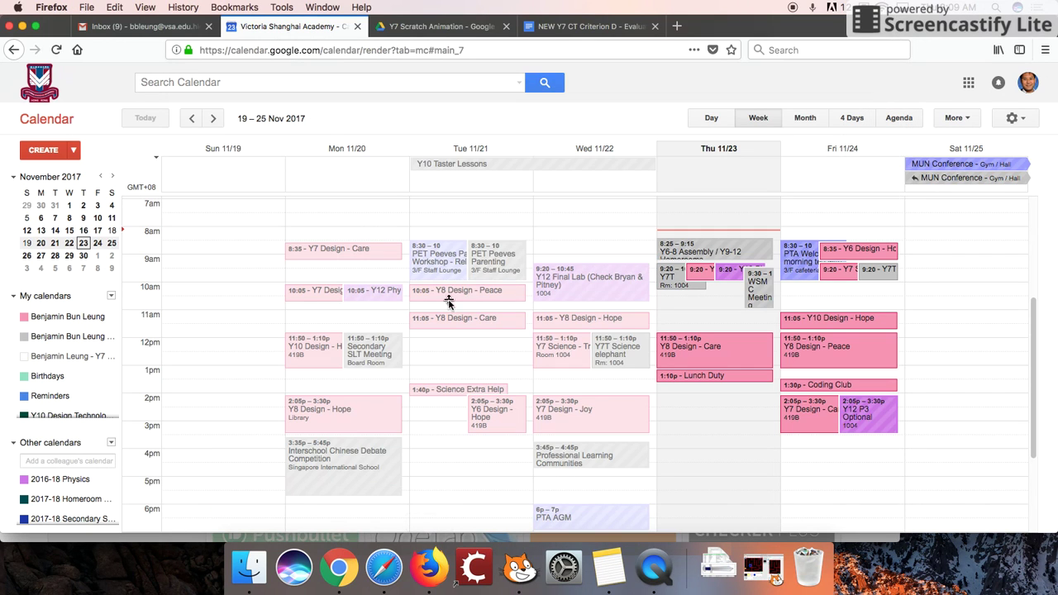
{"action": "left_click", "coordinate": [463, 27]}
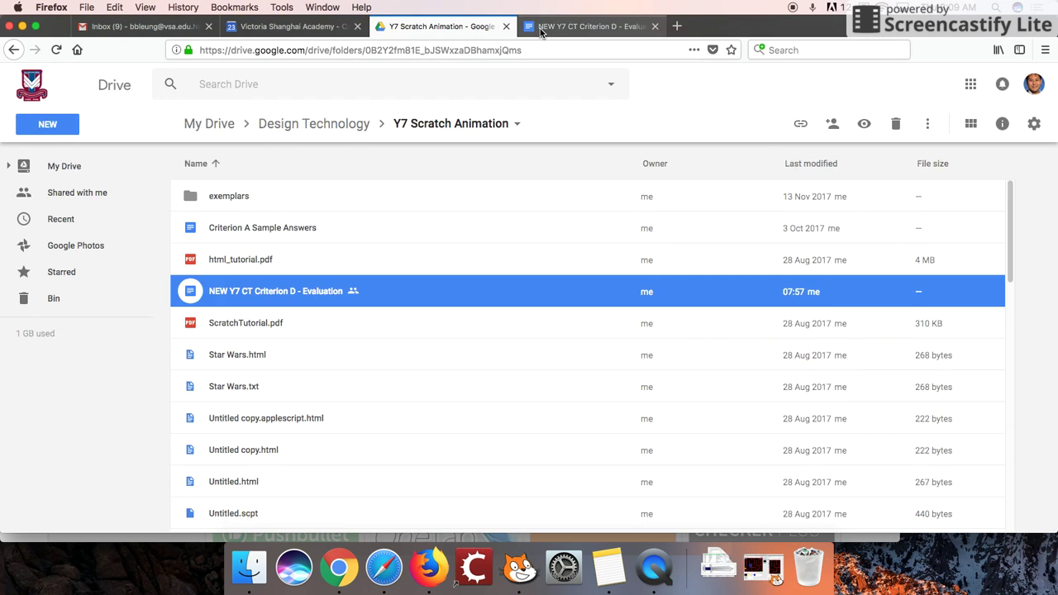
{"action": "left_click", "coordinate": [542, 27]}
{"action": "scroll", "coordinate": [468, 213], "scroll_direction": "up", "scroll_amount": 15}
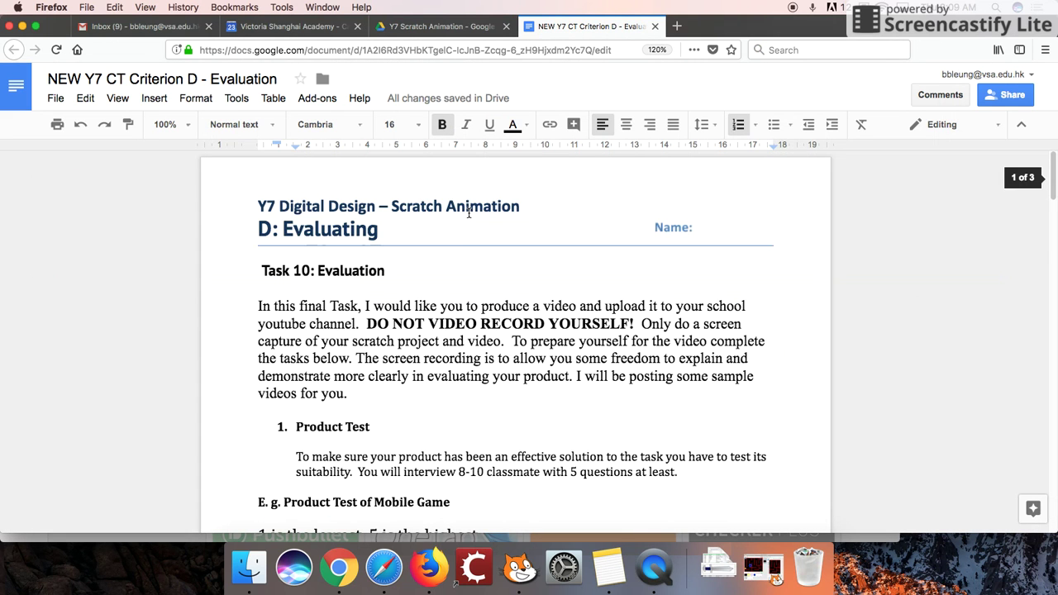
Step: Examine the Product Test section, including the animation rating table, the improvement question and the example survey pie chart
{"action": "scroll", "coordinate": [468, 213], "scroll_direction": "down", "scroll_amount": 6}
{"action": "scroll", "coordinate": [469, 214], "scroll_direction": "up", "scroll_amount": 2}
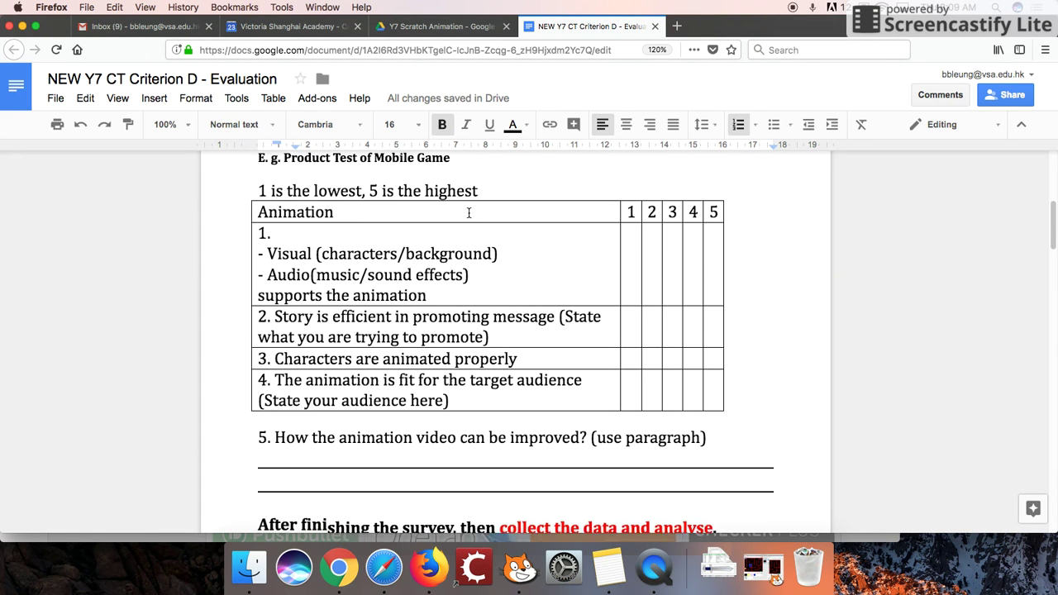
{"action": "scroll", "coordinate": [468, 213], "scroll_direction": "up", "scroll_amount": 5}
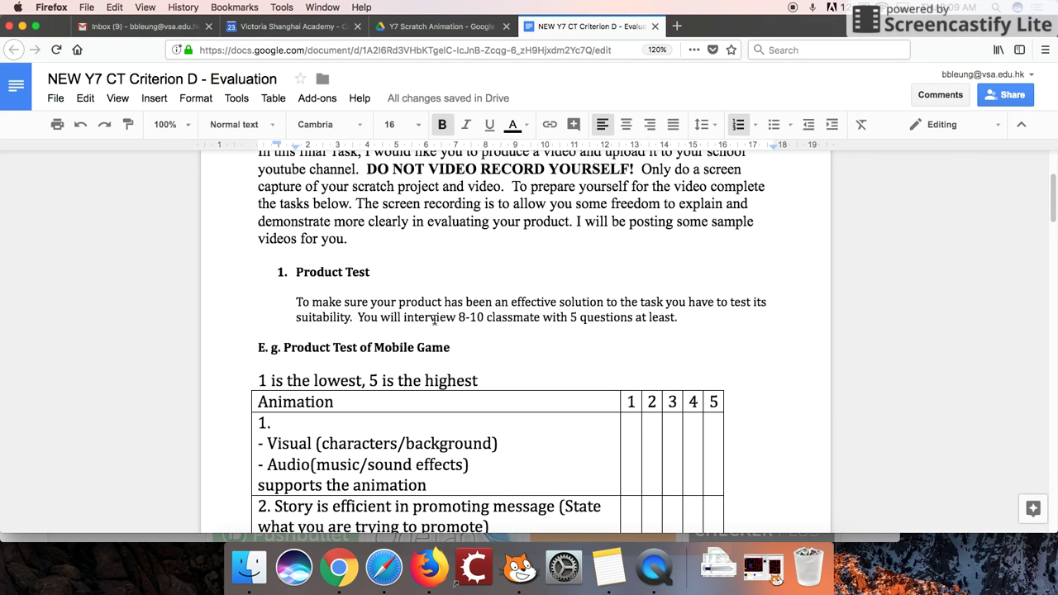
{"action": "scroll", "coordinate": [434, 317], "scroll_direction": "down", "scroll_amount": 1}
{"action": "scroll", "coordinate": [434, 316], "scroll_direction": "down", "scroll_amount": 4}
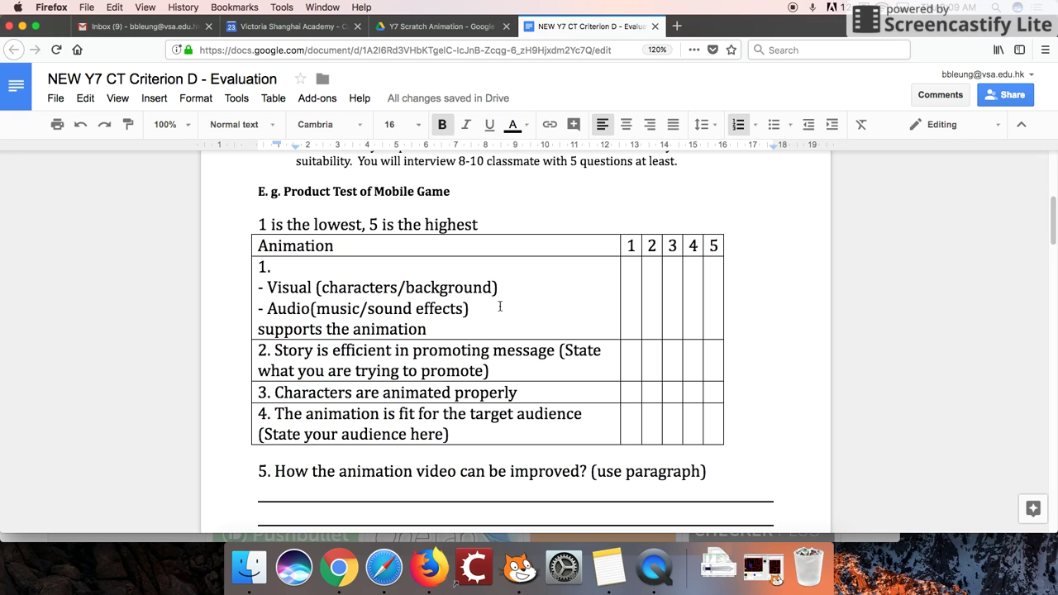
{"action": "scroll", "coordinate": [594, 350], "scroll_direction": "down", "scroll_amount": 4}
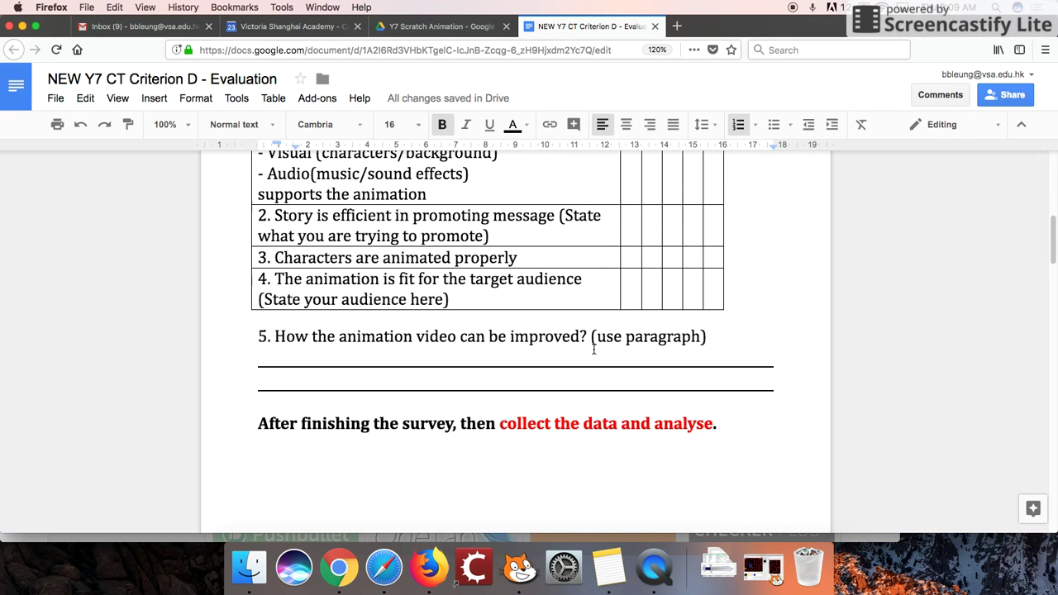
{"action": "scroll", "coordinate": [487, 367], "scroll_direction": "down", "scroll_amount": 15}
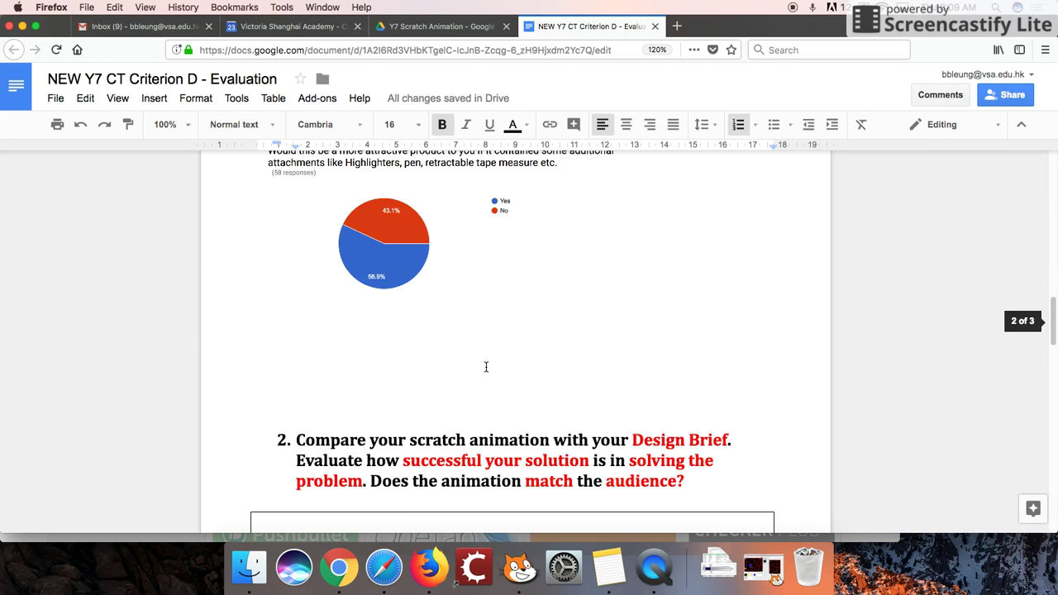
{"action": "scroll", "coordinate": [487, 367], "scroll_direction": "up", "scroll_amount": 4}
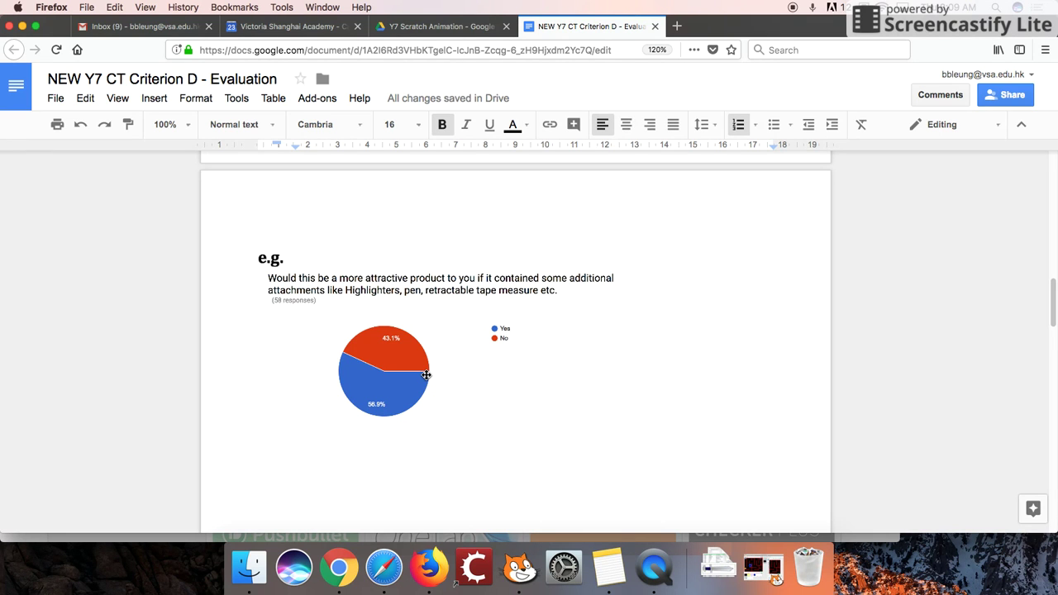
{"action": "scroll", "coordinate": [426, 372], "scroll_direction": "up", "scroll_amount": 6}
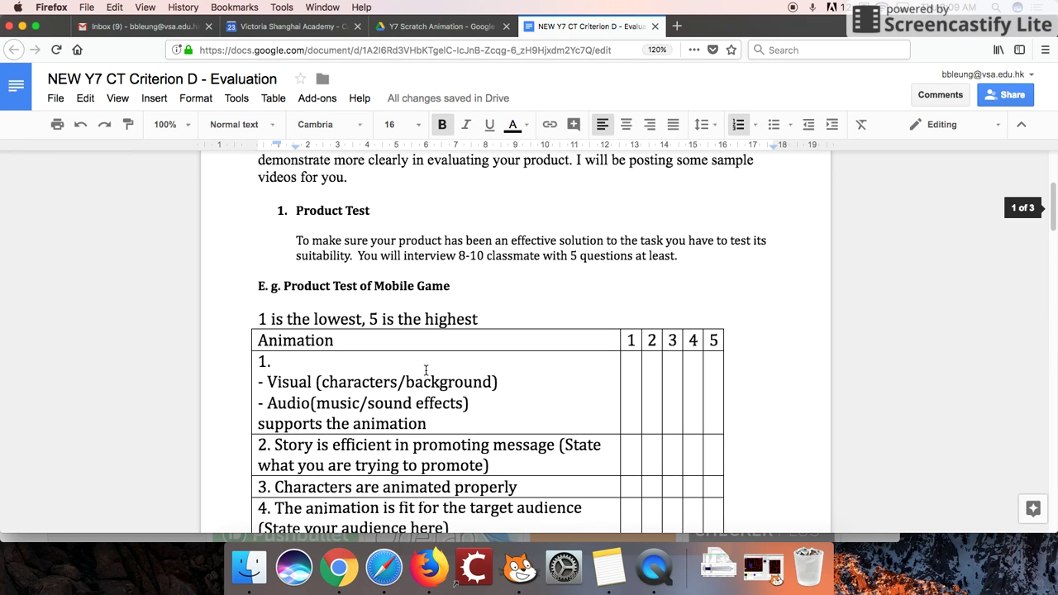
{"action": "scroll", "coordinate": [425, 370], "scroll_direction": "down", "scroll_amount": 1}
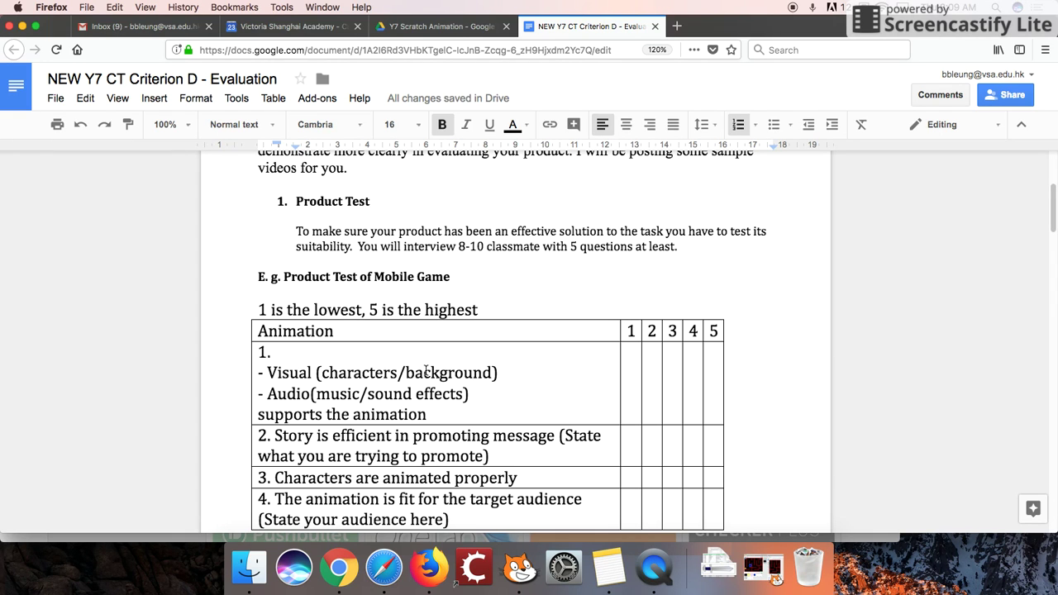
{"action": "scroll", "coordinate": [430, 371], "scroll_direction": "down", "scroll_amount": 3}
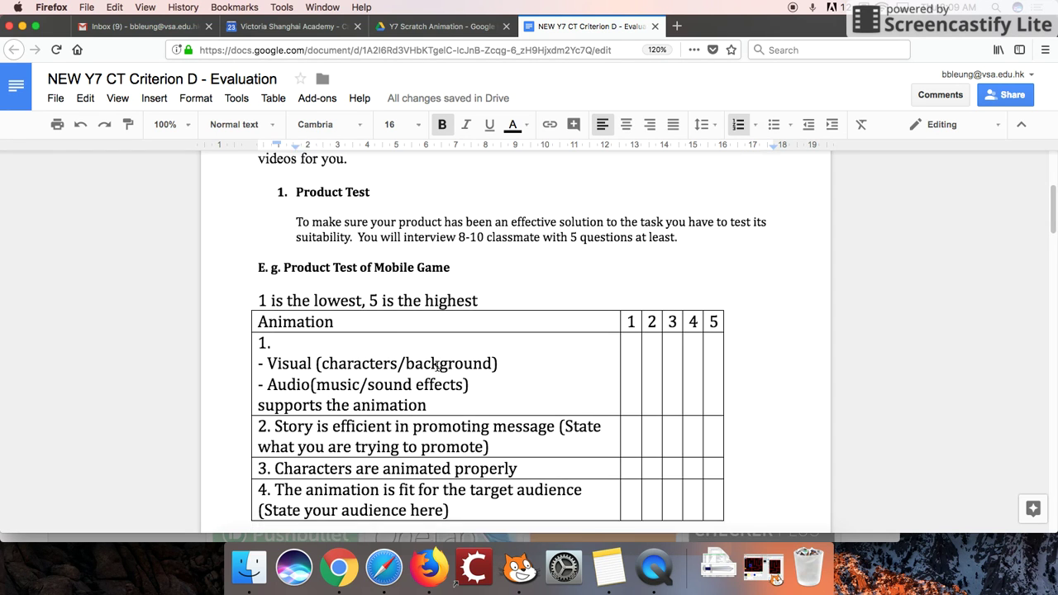
{"action": "scroll", "coordinate": [437, 367], "scroll_direction": "down", "scroll_amount": 10}
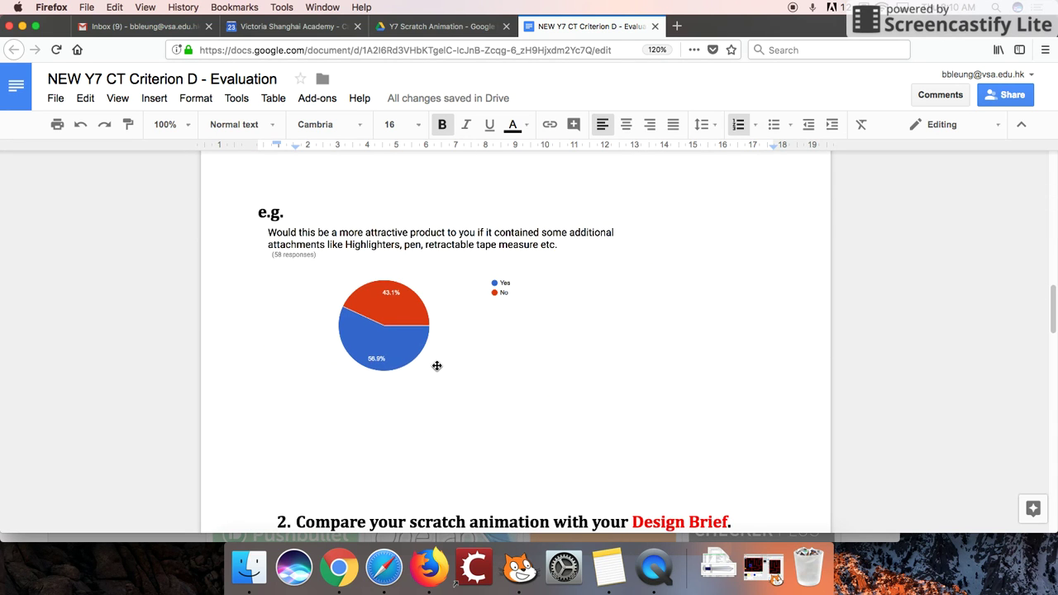
Step: Review evaluation tasks 2 to 4 on the Design Brief comparison, animation improvements and impact on the target audience
{"action": "scroll", "coordinate": [438, 366], "scroll_direction": "down", "scroll_amount": 5}
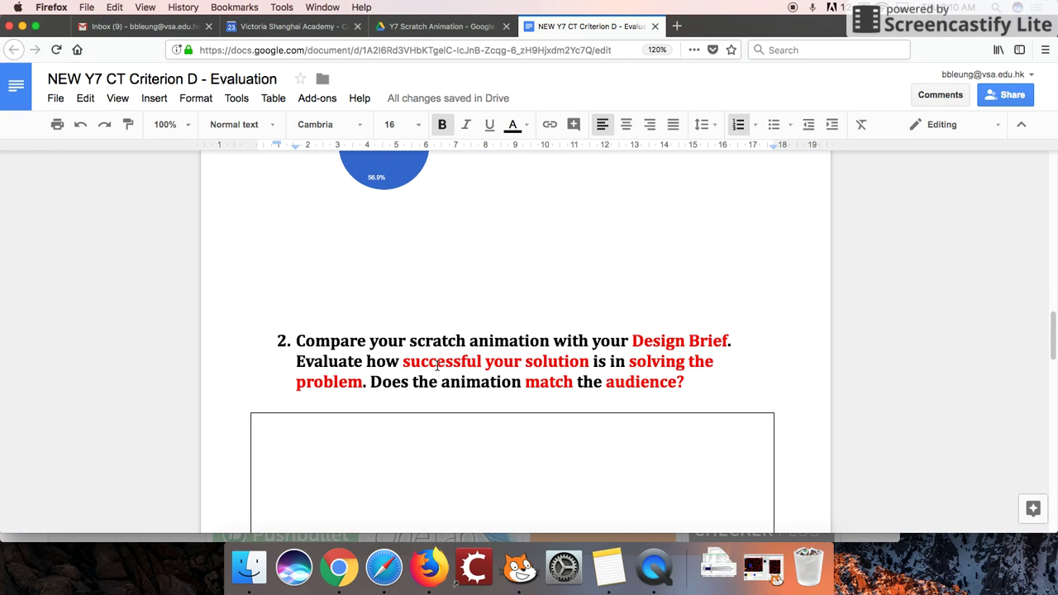
{"action": "scroll", "coordinate": [437, 366], "scroll_direction": "down", "scroll_amount": 3}
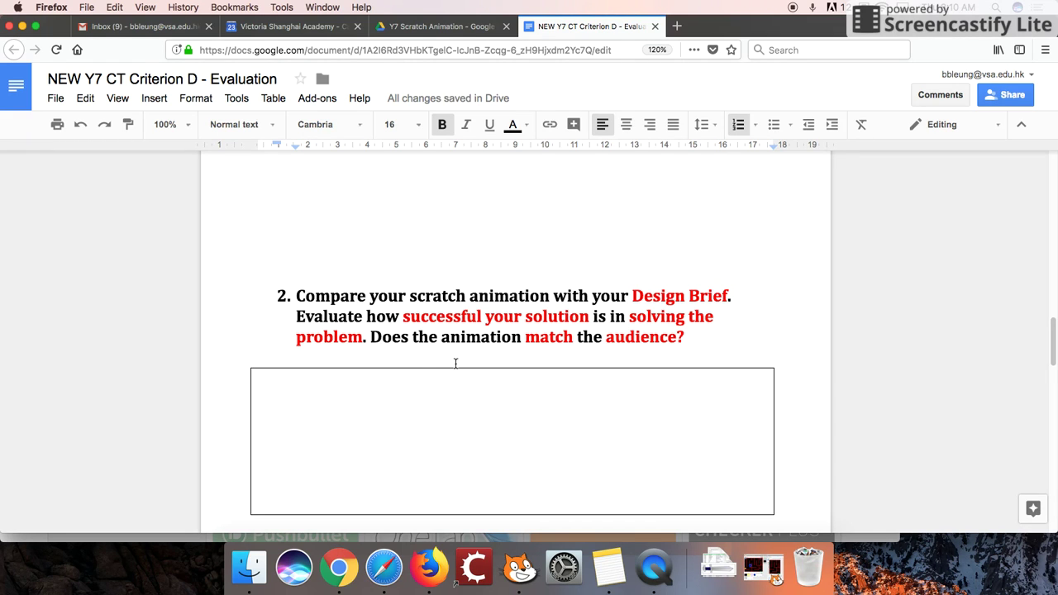
{"action": "scroll", "coordinate": [456, 364], "scroll_direction": "down", "scroll_amount": 4}
{"action": "scroll", "coordinate": [455, 364], "scroll_direction": "down", "scroll_amount": 2}
{"action": "scroll", "coordinate": [455, 363], "scroll_direction": "down", "scroll_amount": 5}
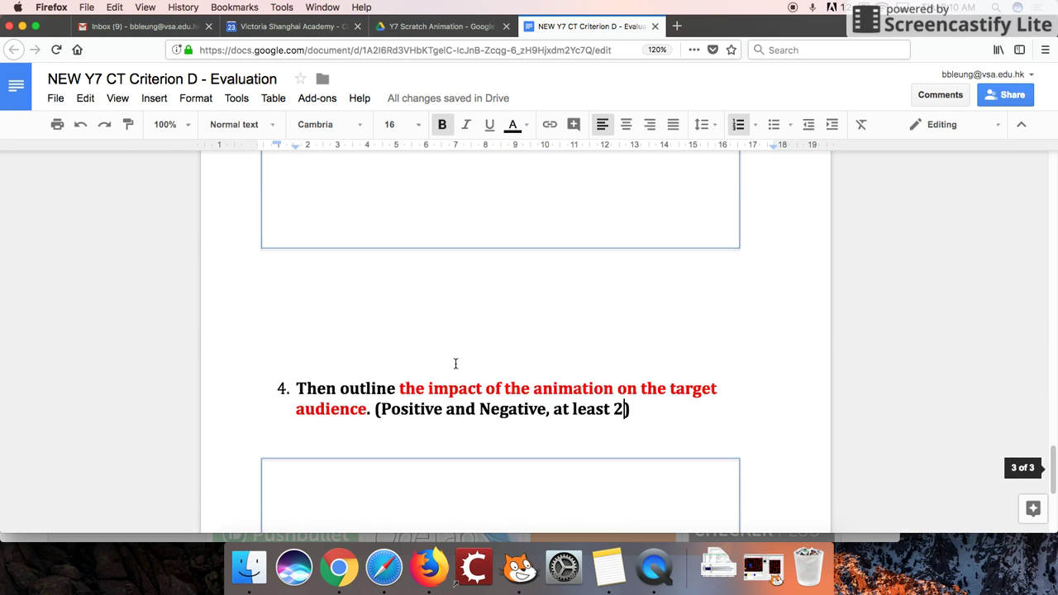
{"action": "scroll", "coordinate": [456, 363], "scroll_direction": "up", "scroll_amount": 2}
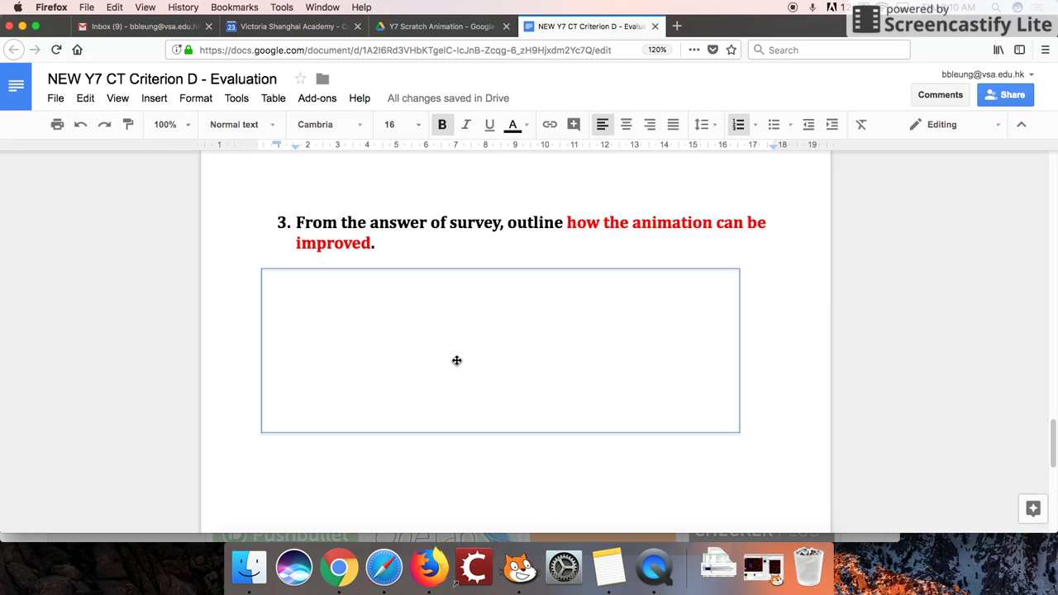
{"action": "scroll", "coordinate": [456, 364], "scroll_direction": "down", "scroll_amount": 5}
{"action": "scroll", "coordinate": [457, 360], "scroll_direction": "up", "scroll_amount": 1}
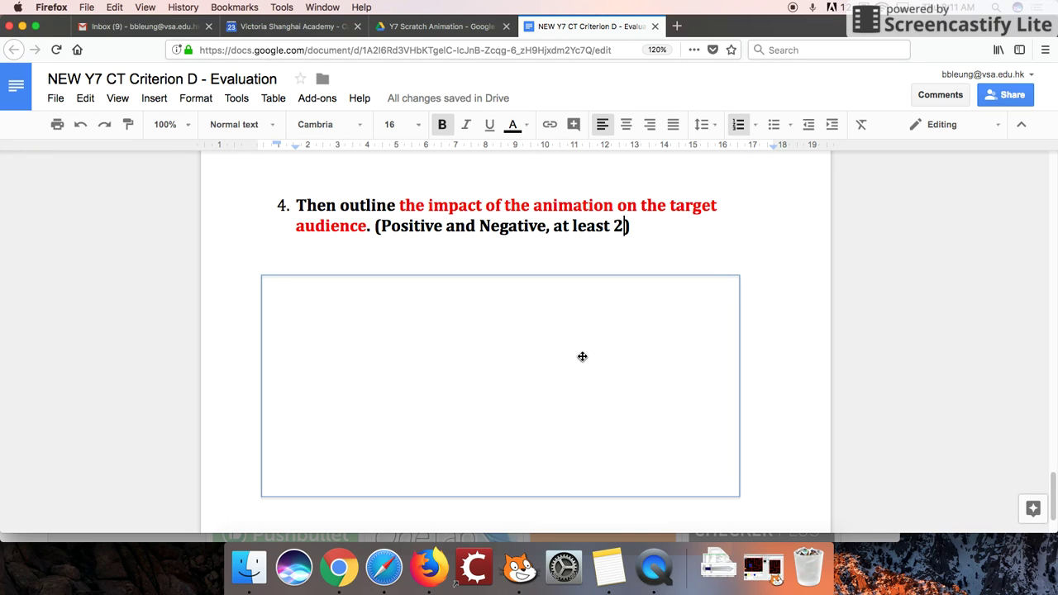
Step: Switch back to QuickTime Player and stop the running screen recording
{"action": "left_click", "coordinate": [654, 567]}
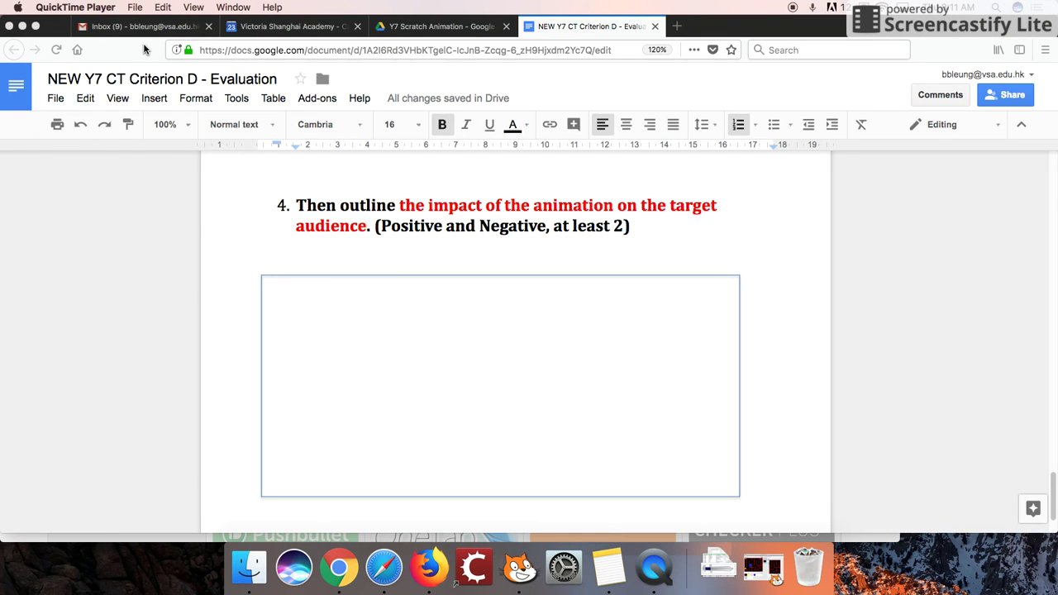
{"action": "left_click", "coordinate": [134, 7]}
{"action": "left_click", "coordinate": [153, 237]}
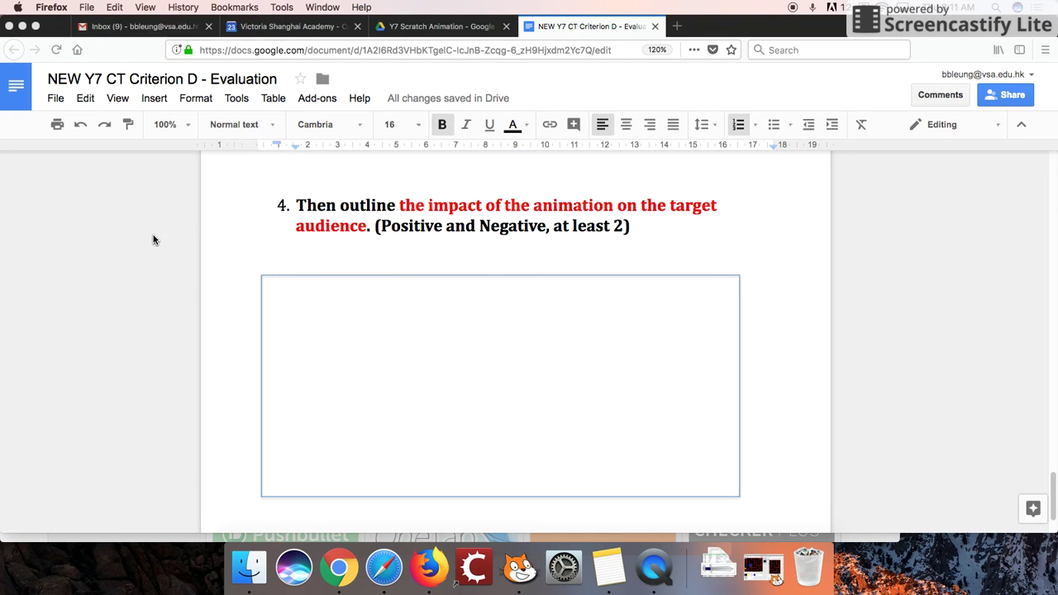
{"action": "left_click", "coordinate": [654, 567]}
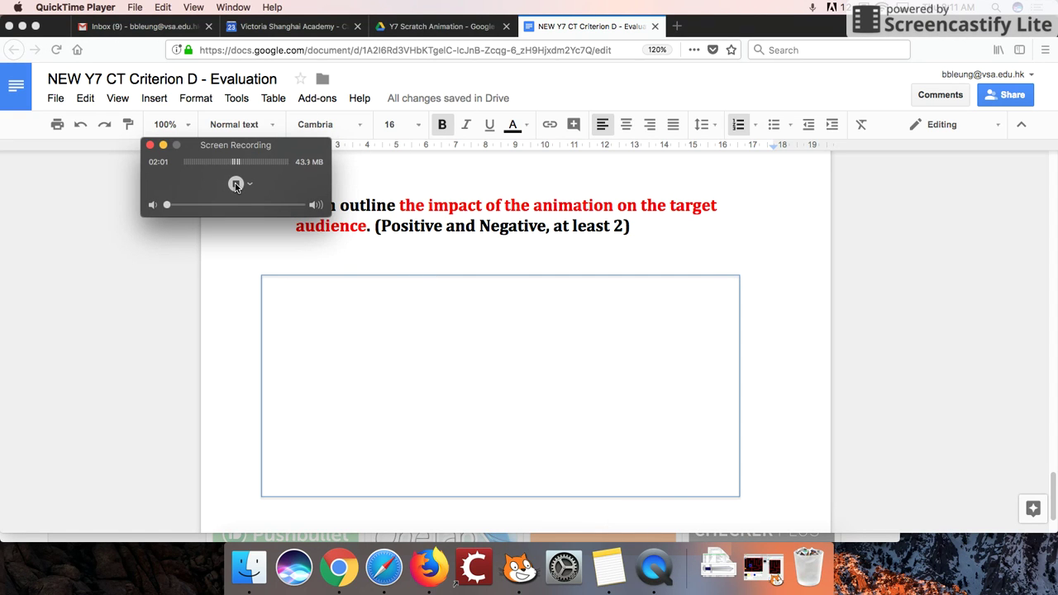
{"action": "left_click", "coordinate": [235, 185]}
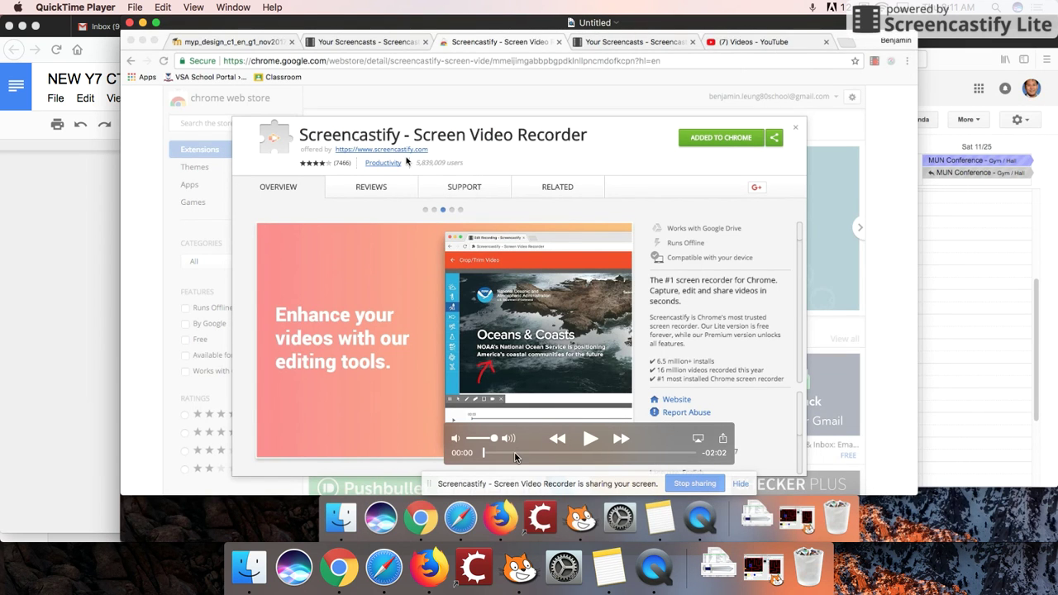
Step: Preview the middle of the recording and export it at 720p to the Desktop, named with the presenter's name followed by "Scratch Evaluation"
{"action": "left_click_drag", "start_coordinate": [484, 453], "coordinate": [592, 455]}
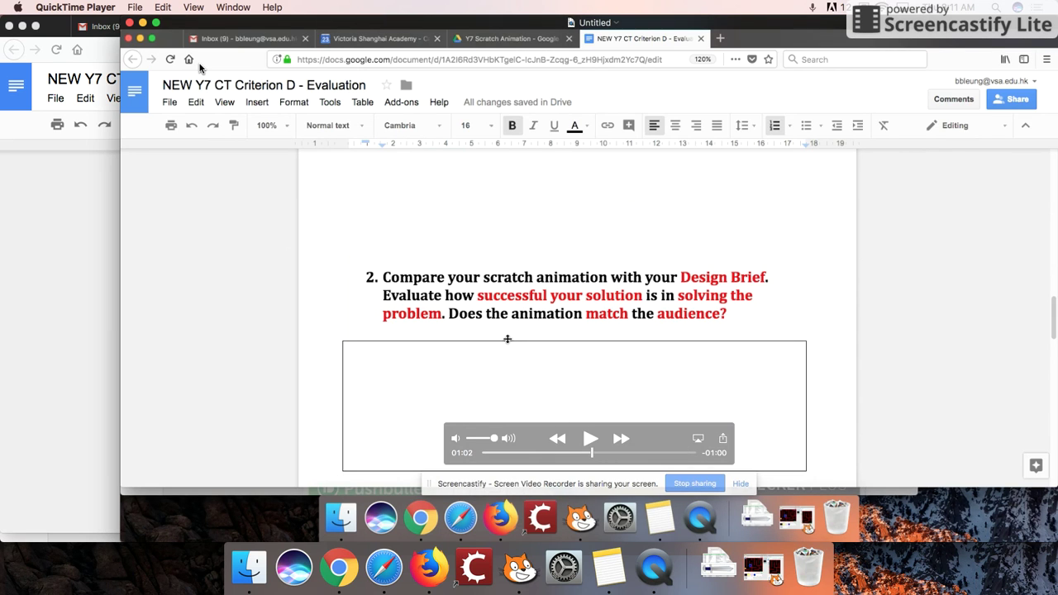
{"action": "left_click", "coordinate": [135, 6]}
{"action": "mouse_move", "coordinate": [182, 177]}
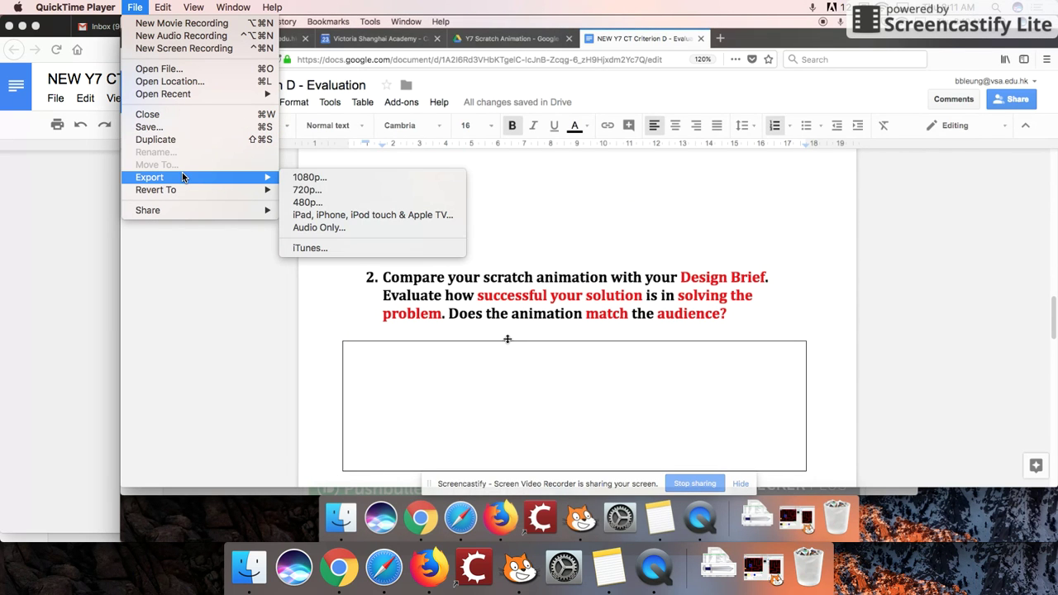
{"action": "left_click", "coordinate": [327, 191]}
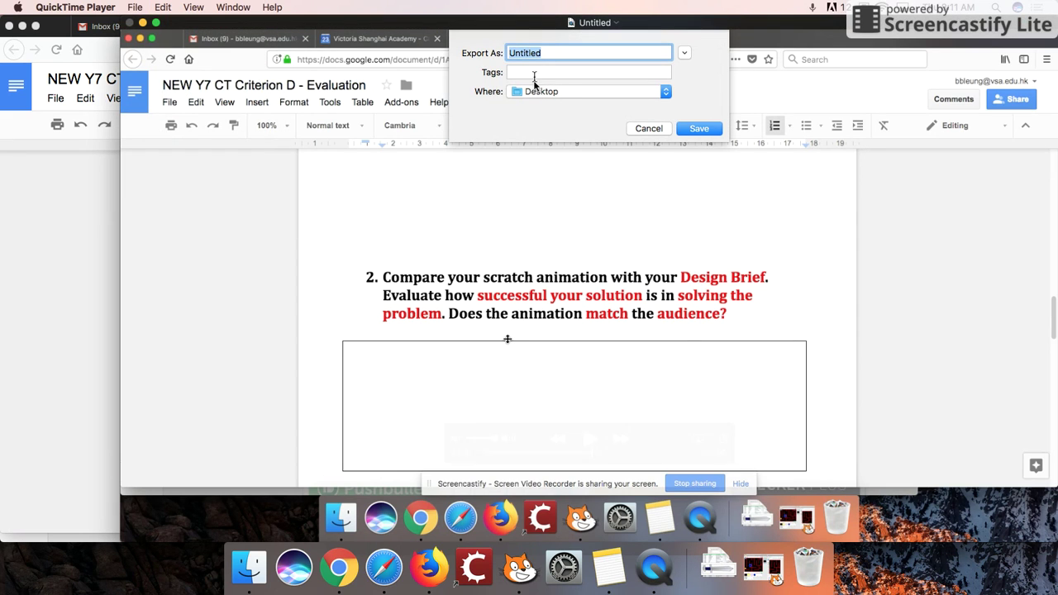
{"action": "type", "text": "Ben Leung Scratch Evaluation"}
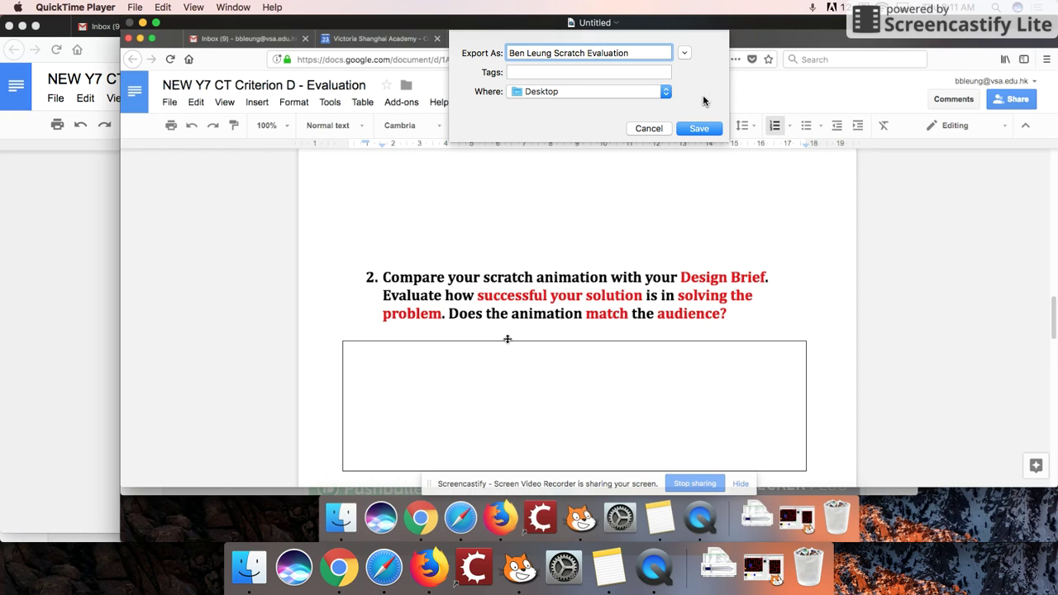
{"action": "left_click", "coordinate": [699, 129]}
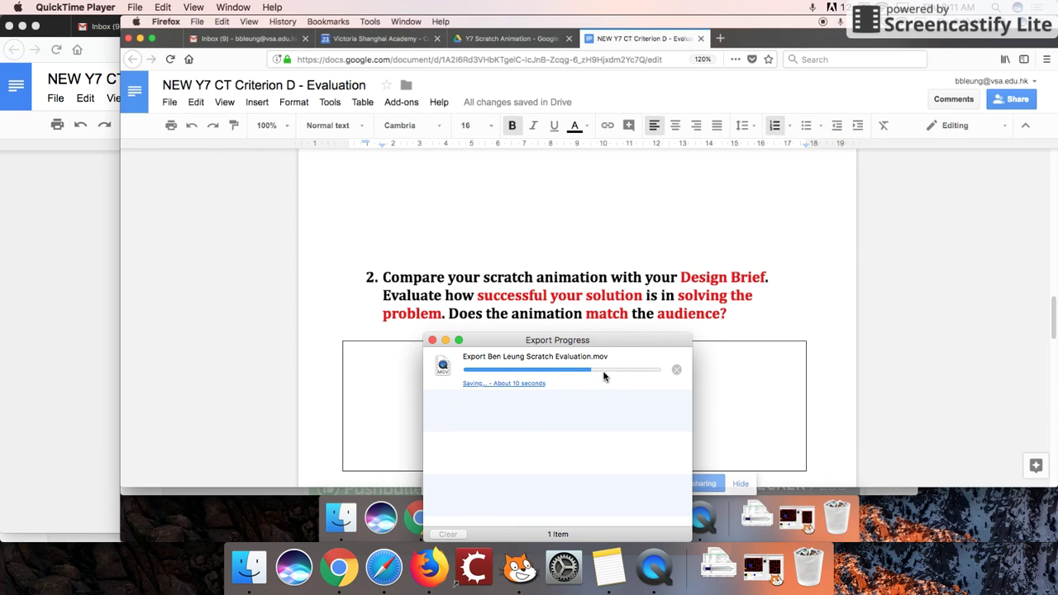
Step: Switch to Chrome and open the YouTube video upload page
{"action": "left_click", "coordinate": [426, 569]}
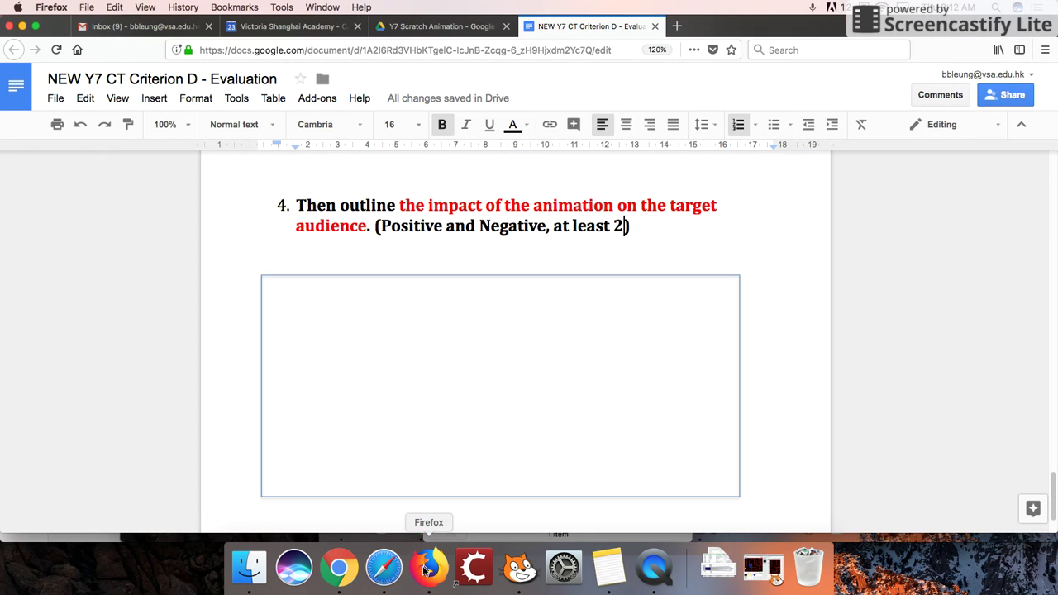
{"action": "left_click", "coordinate": [340, 579]}
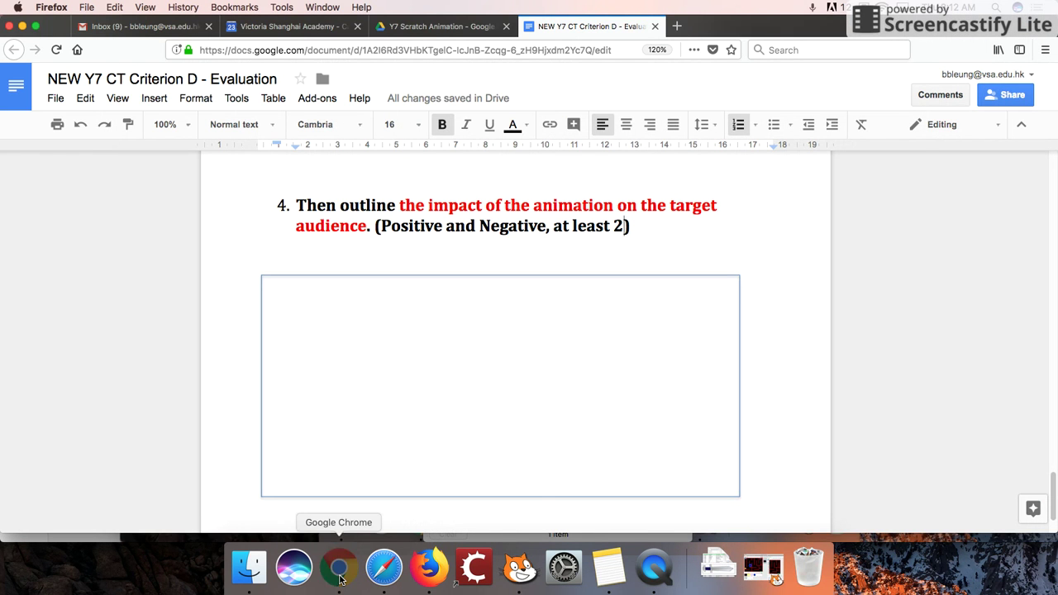
{"action": "left_click", "coordinate": [761, 34]}
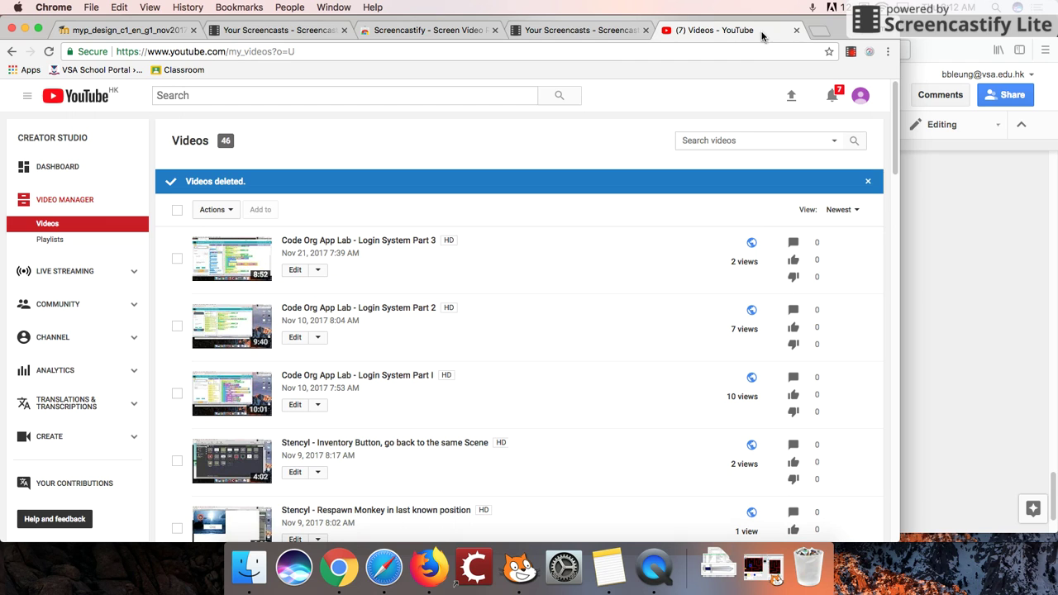
{"action": "left_click", "coordinate": [792, 99]}
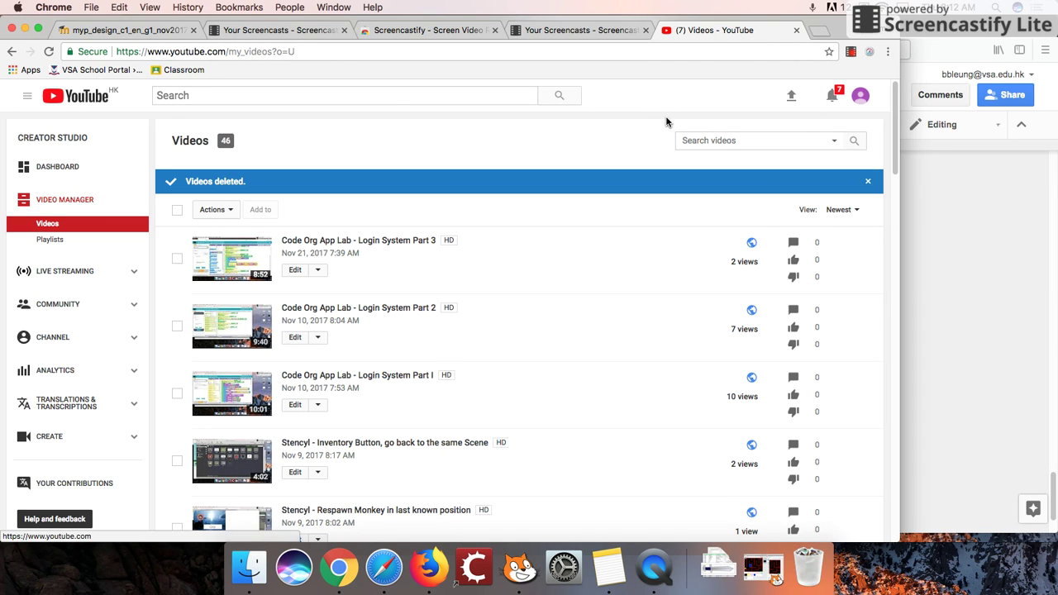
{"action": "left_click", "coordinate": [860, 97]}
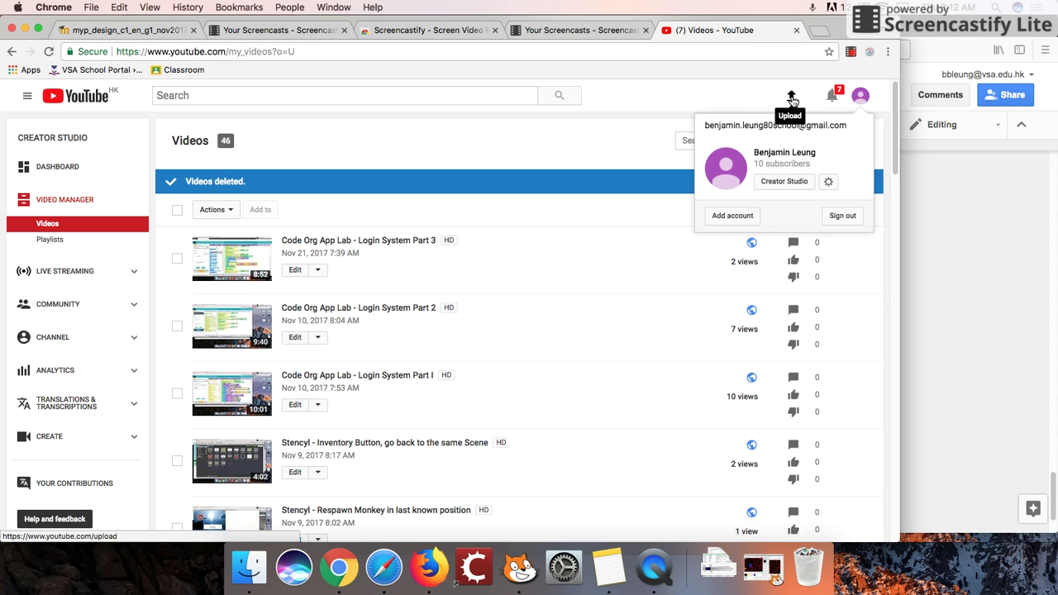
{"action": "left_click", "coordinate": [792, 100]}
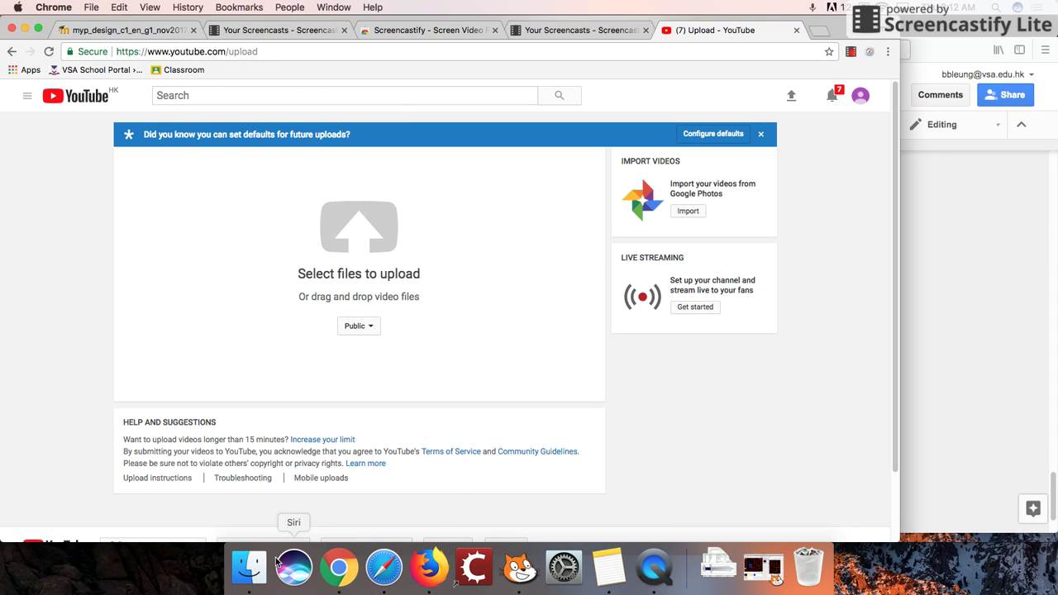
Step: Upload the exported Scratch Evaluation video from the Desktop folder in Finder to YouTube, and return to the upload details in Chrome
{"action": "left_click", "coordinate": [248, 567]}
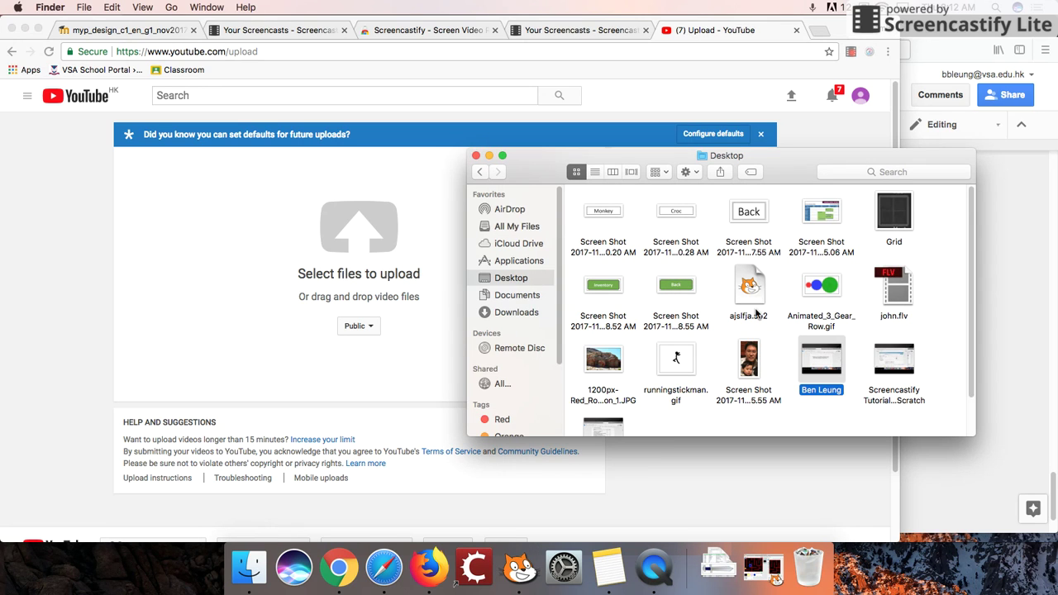
{"action": "scroll", "coordinate": [884, 377], "scroll_direction": "down", "scroll_amount": 1}
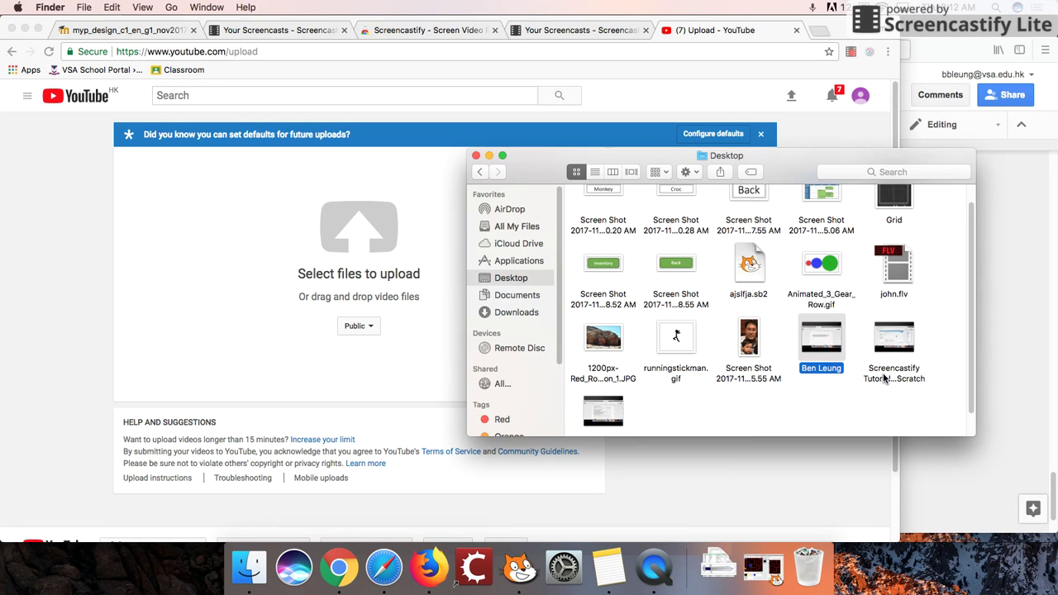
{"action": "scroll", "coordinate": [883, 377], "scroll_direction": "down", "scroll_amount": 1}
{"action": "left_click", "coordinate": [602, 383]}
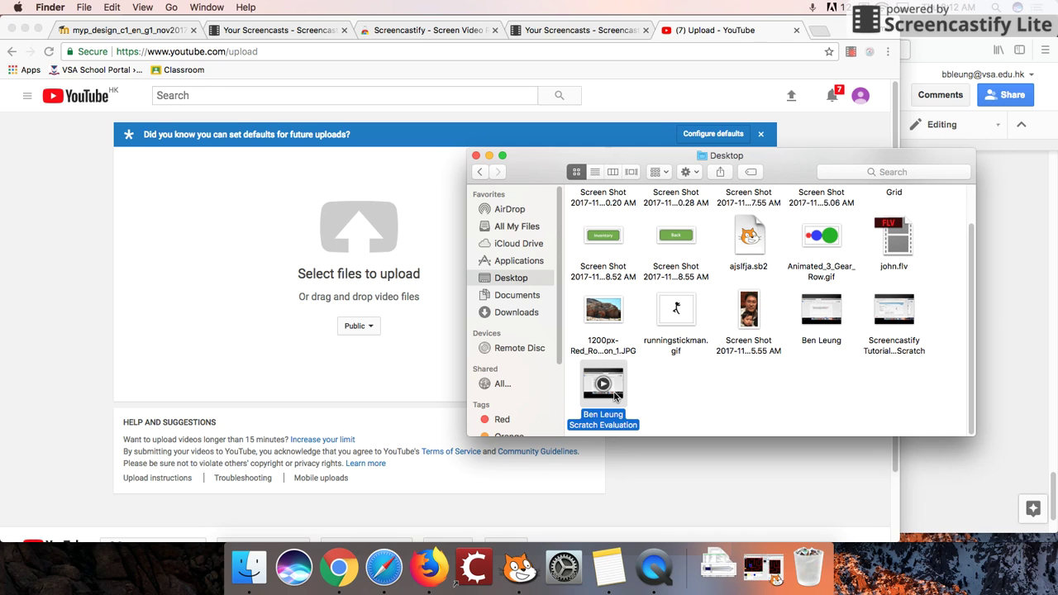
{"action": "left_click_drag", "start_coordinate": [620, 382], "coordinate": [367, 296]}
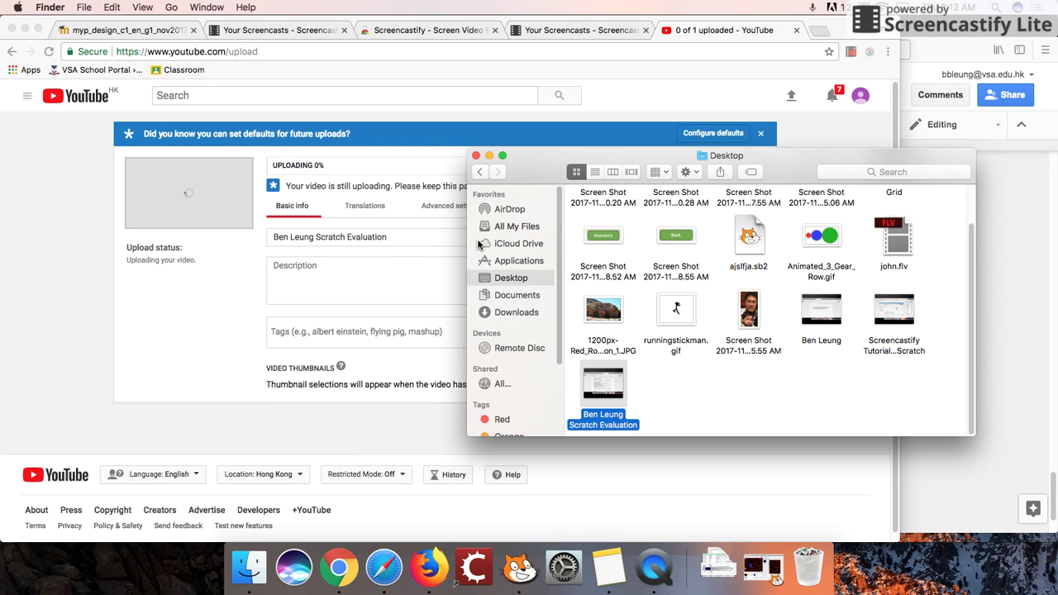
{"action": "left_click", "coordinate": [489, 156]}
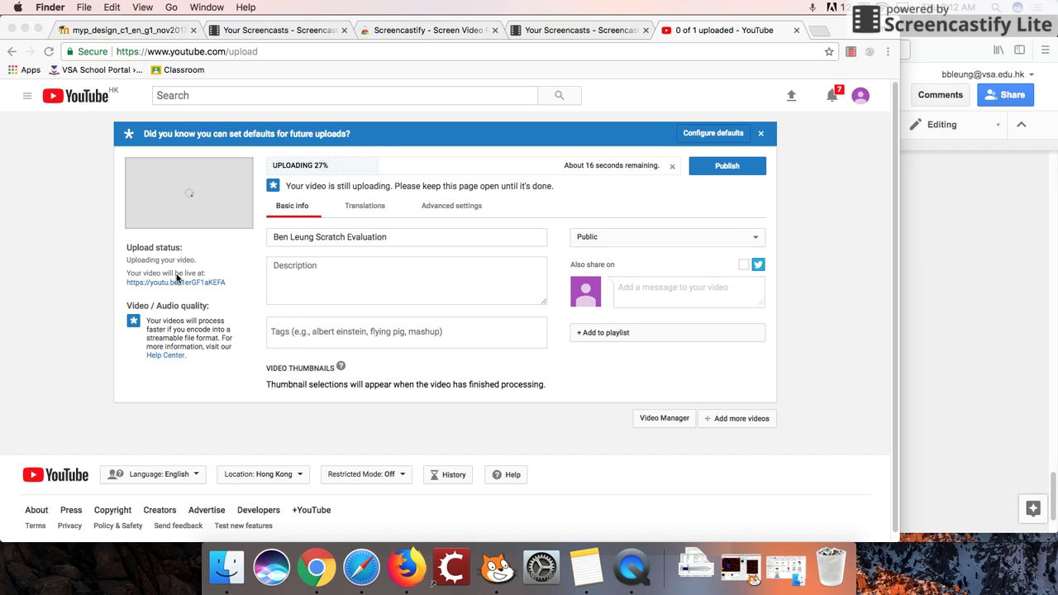
{"action": "left_click", "coordinate": [235, 287]}
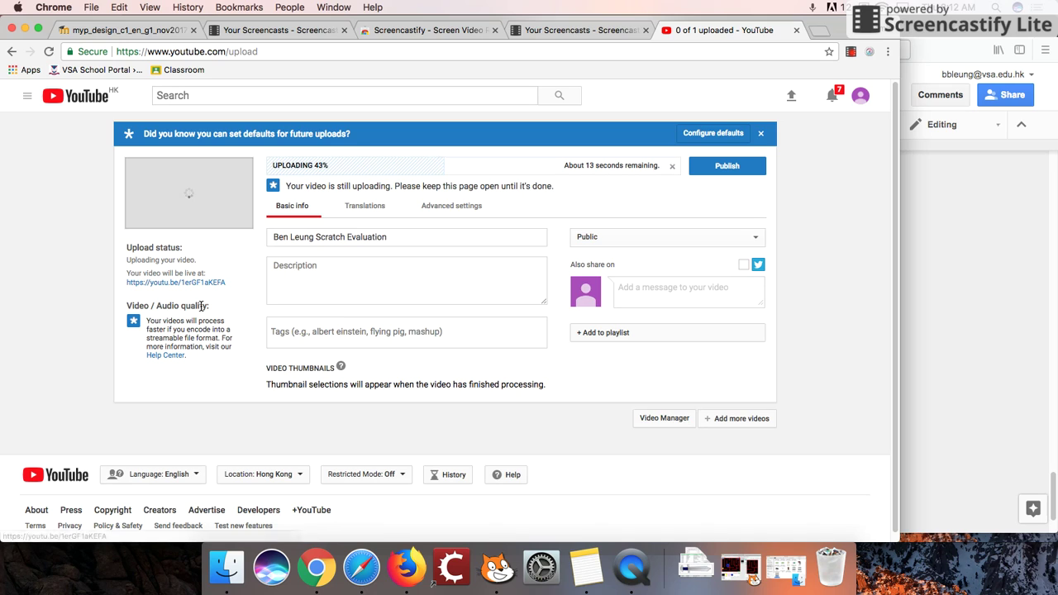